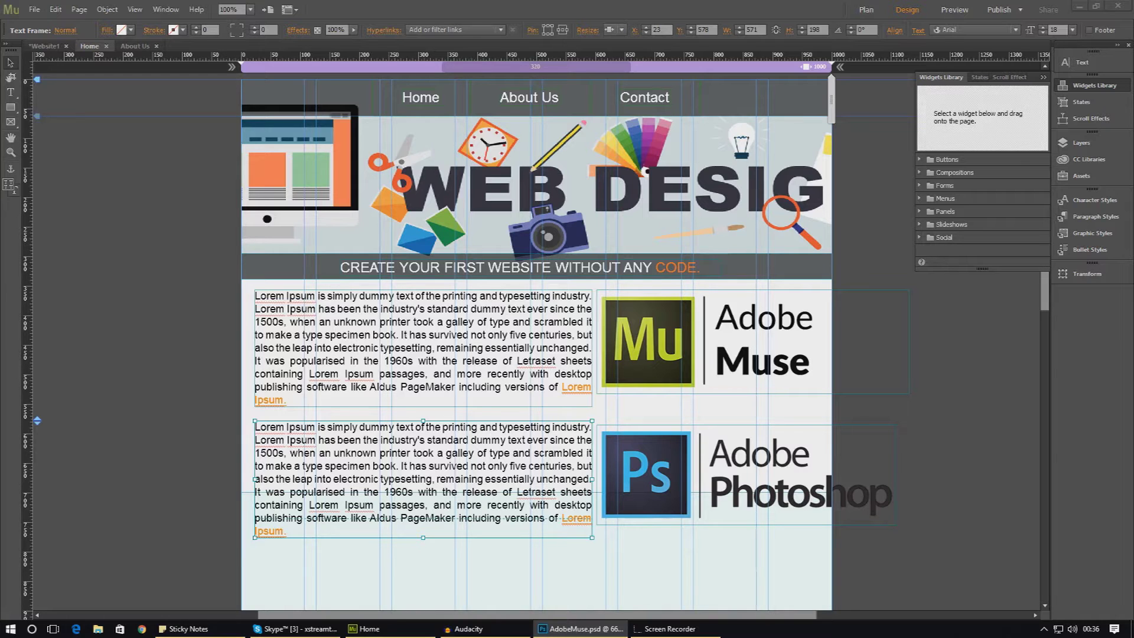
# Step: Switch to the Photoshop window showing the AdobeMuse.psd mockup
pyautogui.hotkey('alt', 'Tab')
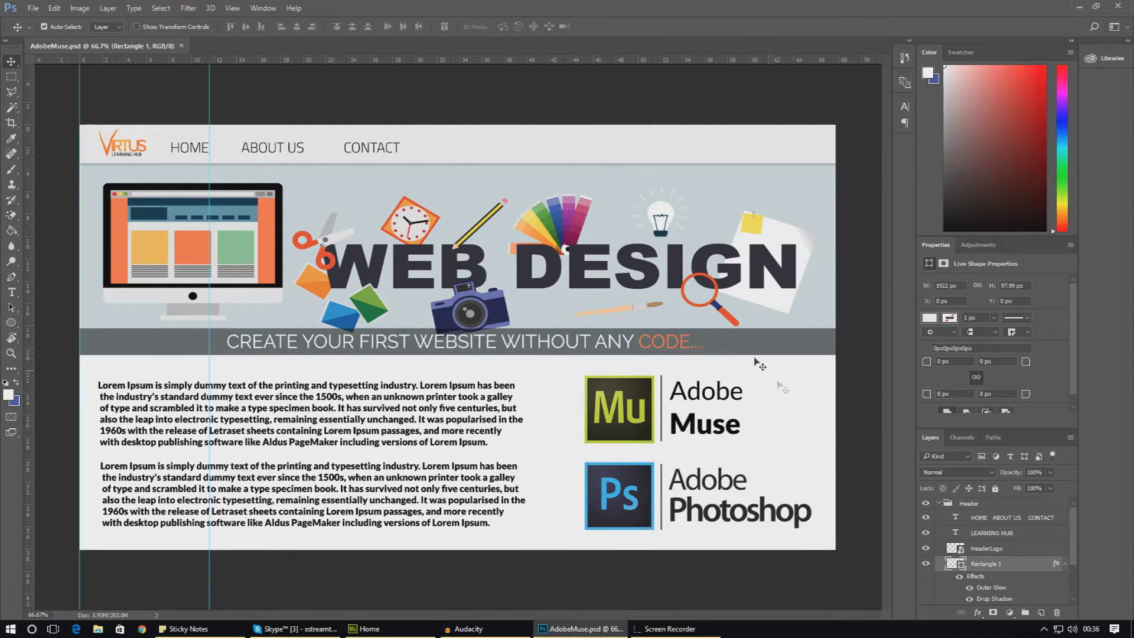
# Step: In Photoshop's Layers panel, collapse Header, hide the Home group and show the 'Our Mission Is Simple' group
pyautogui.click(939, 504)
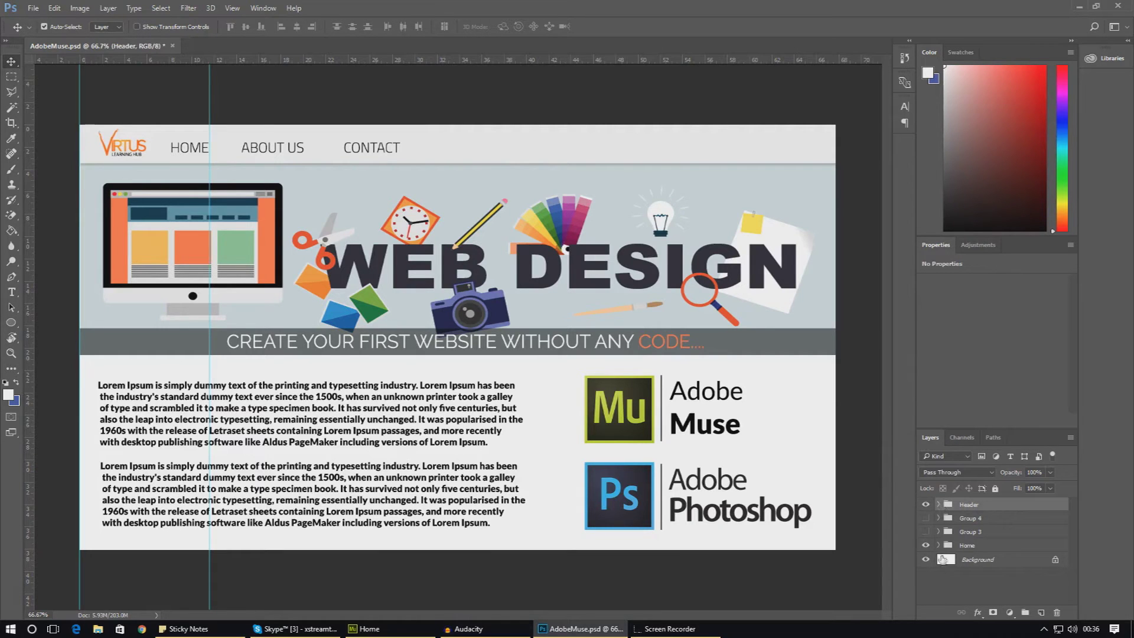
pyautogui.click(926, 545)
pyautogui.click(925, 532)
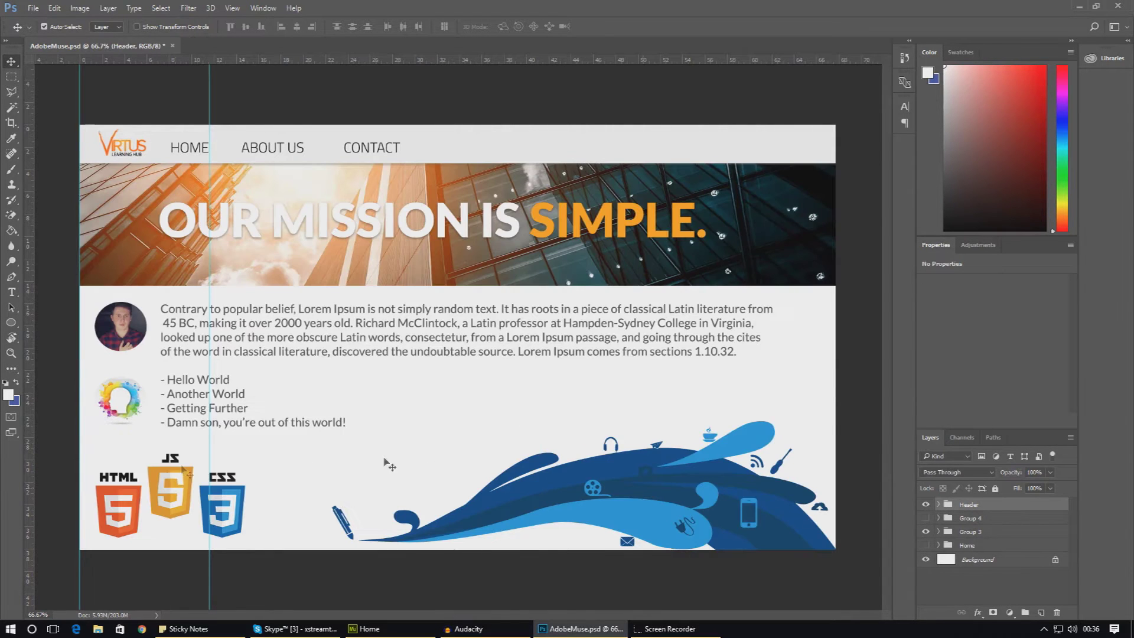
pyautogui.click(222, 420)
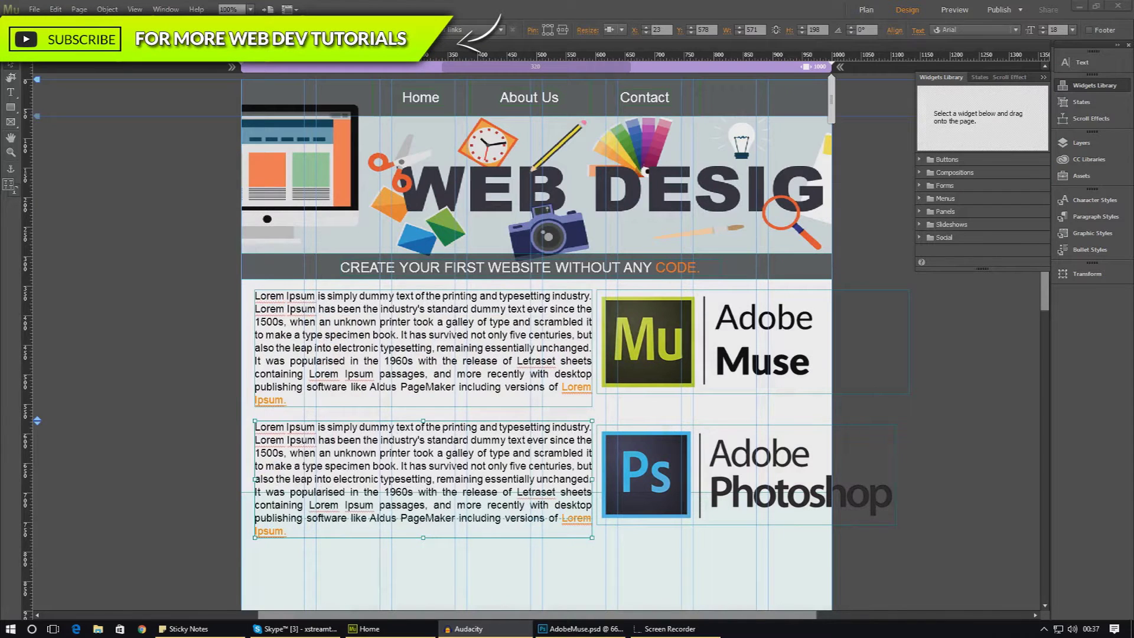
# Step: Open the About Us page and draw a text frame on its left side
pyautogui.click(75, 27)
pyautogui.click(11, 92)
pyautogui.moveTo(248, 214); pyautogui.dragTo(445, 353)
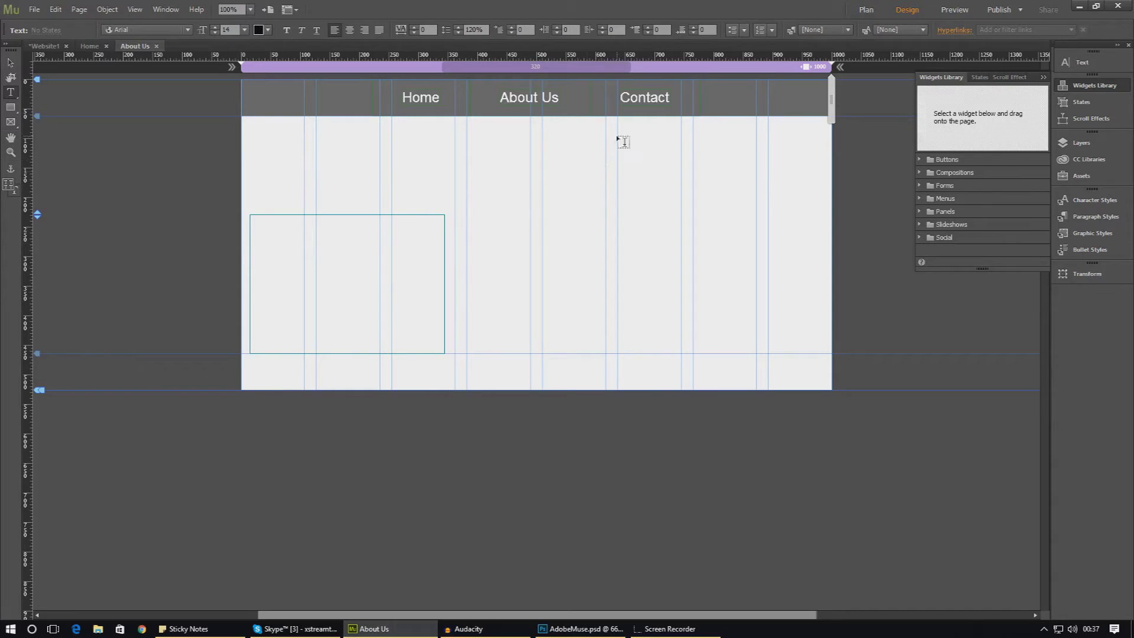
# Step: Browse the bullet character and numbering style dropdowns in the toolbar
pyautogui.click(745, 31)
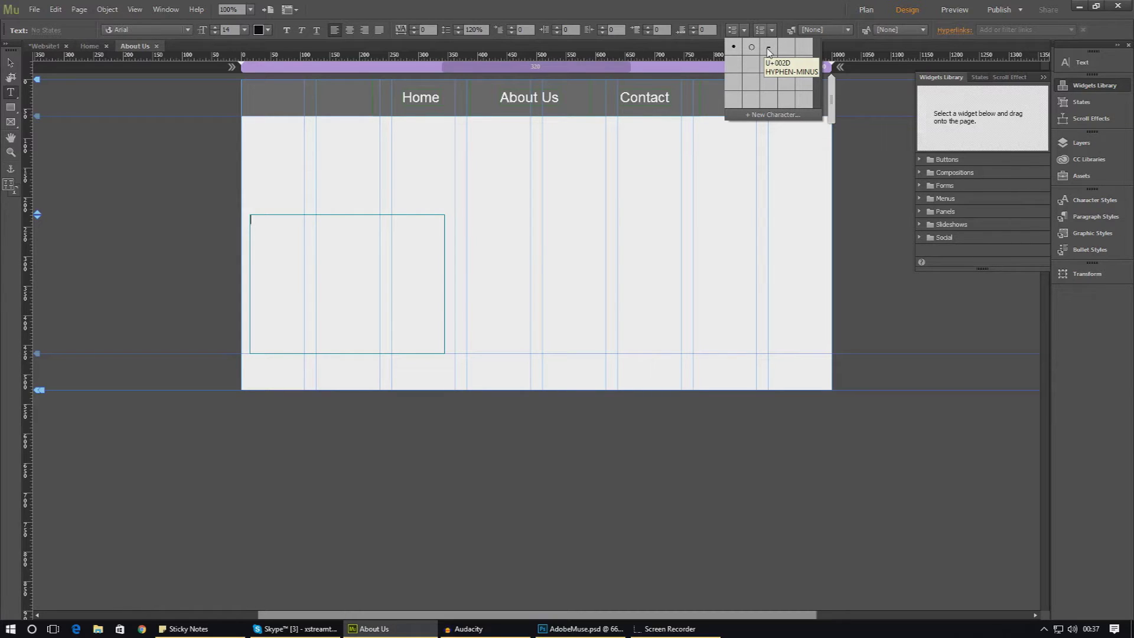
pyautogui.click(772, 30)
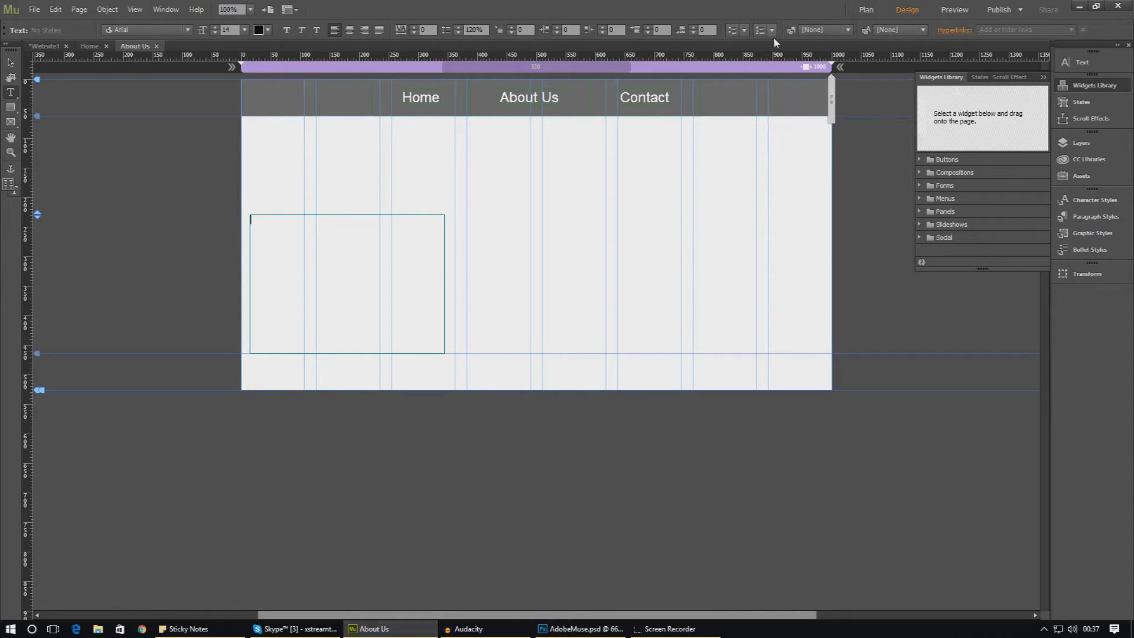
pyautogui.click(771, 30)
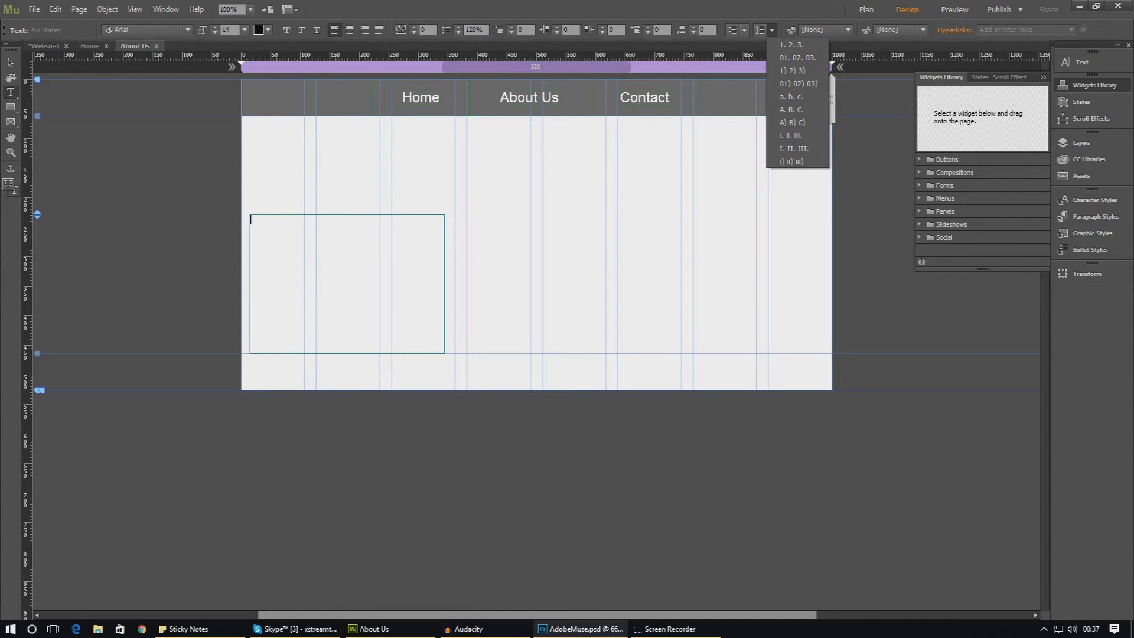
# Step: Minimize the Photoshop window and move it aside to reveal Muse
pyautogui.click(572, 631)
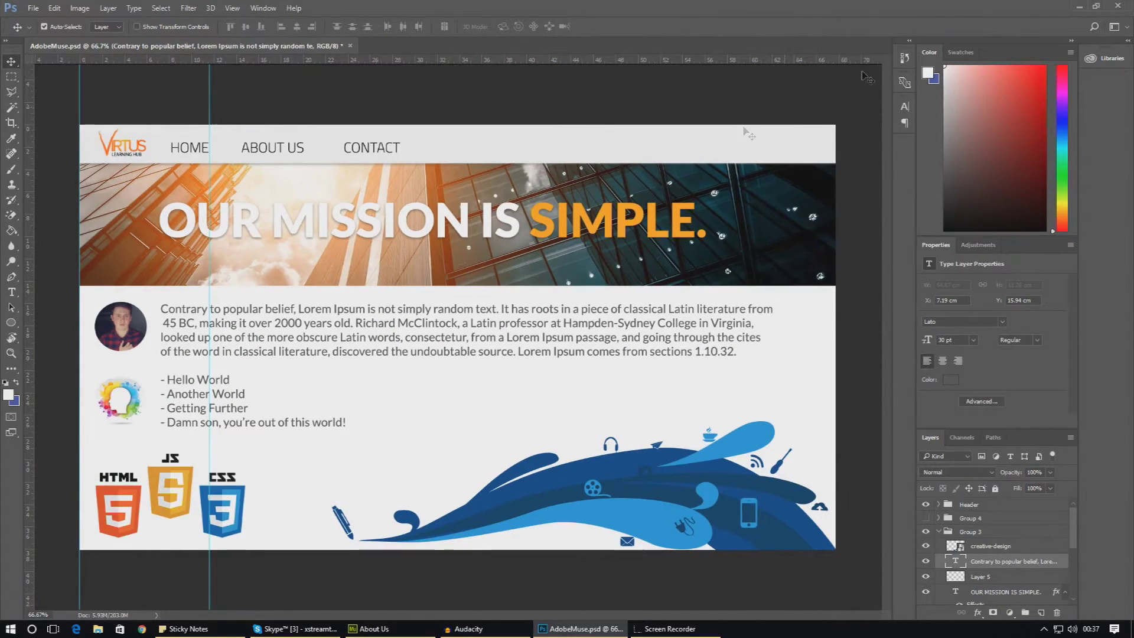
pyautogui.click(1096, 6)
pyautogui.moveTo(606, 19); pyautogui.dragTo(1, 172)
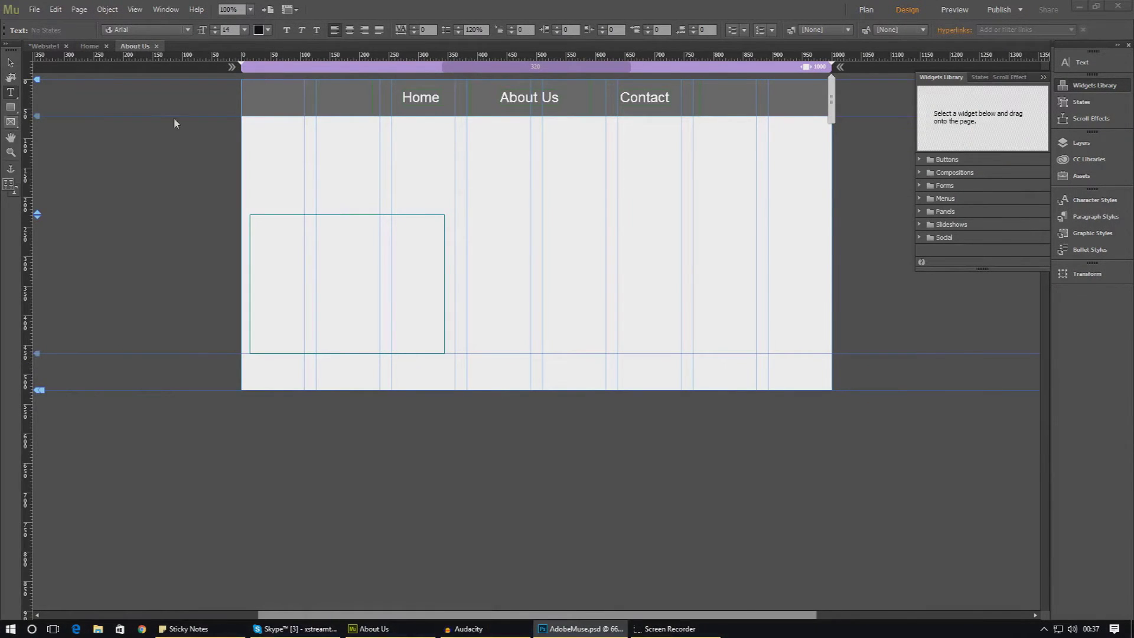
# Step: Create a bulleted list in the frame: Hello World, Another World, Getting Further, plus a fourth line
pyautogui.click(362, 258)
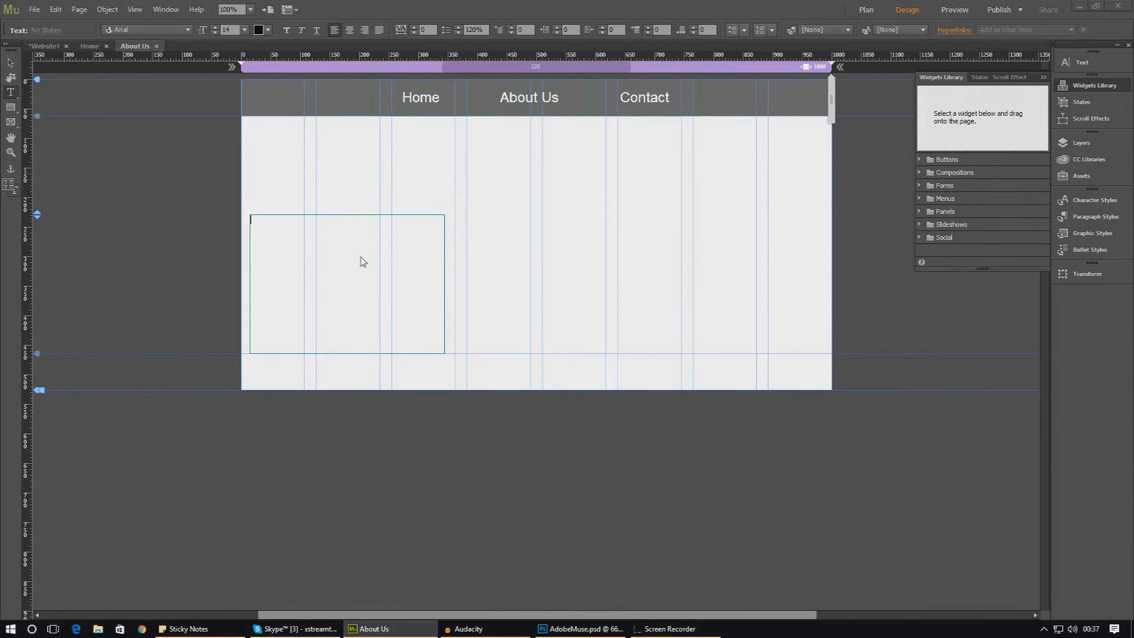
pyautogui.click(760, 31)
pyautogui.click(738, 48)
pyautogui.write('World Another World')
pyautogui.press('Return')
pyautogui.write('Ge')
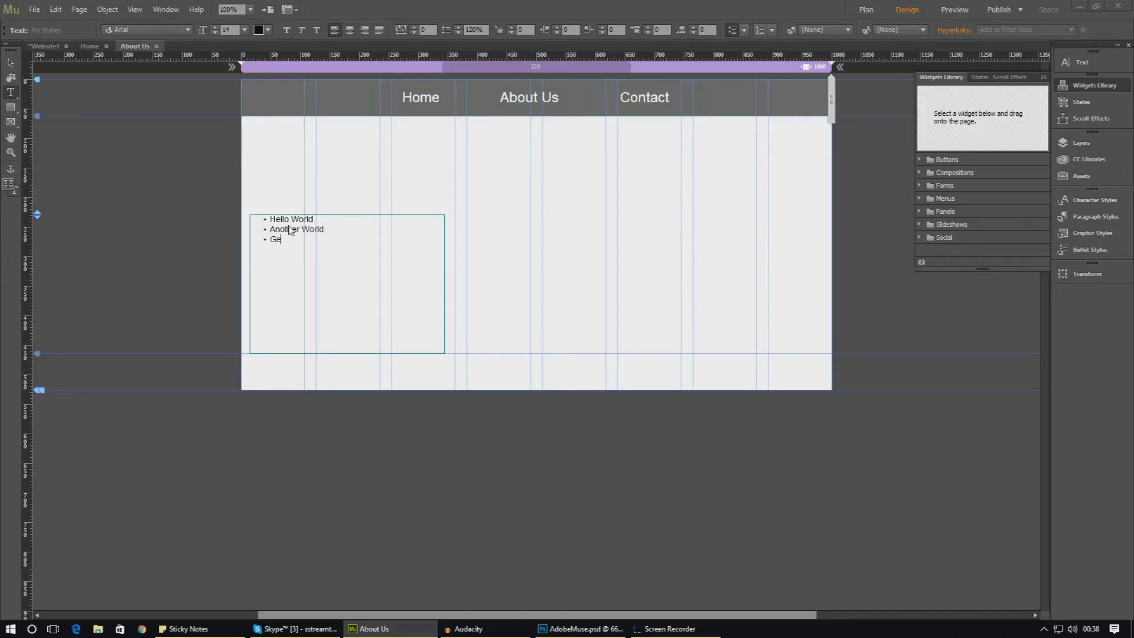
pyautogui.write('tting Funther')
pyautogui.press('Return')
pyautogui.write("And damn son, you're out thi")
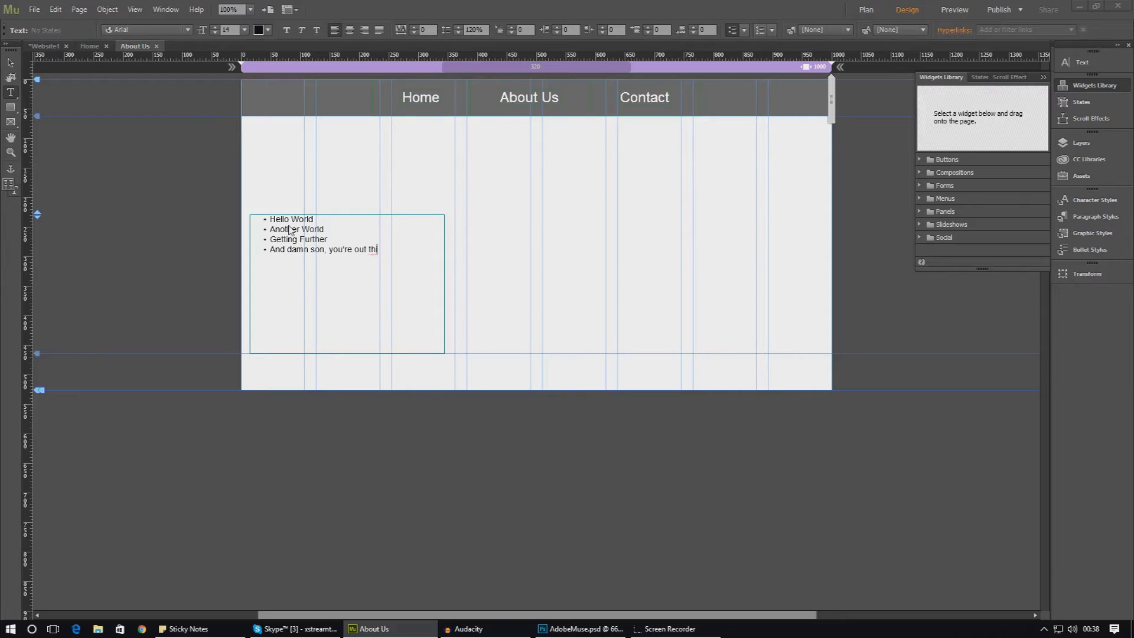
pyautogui.write('s world')
pyautogui.click(1084, 66)
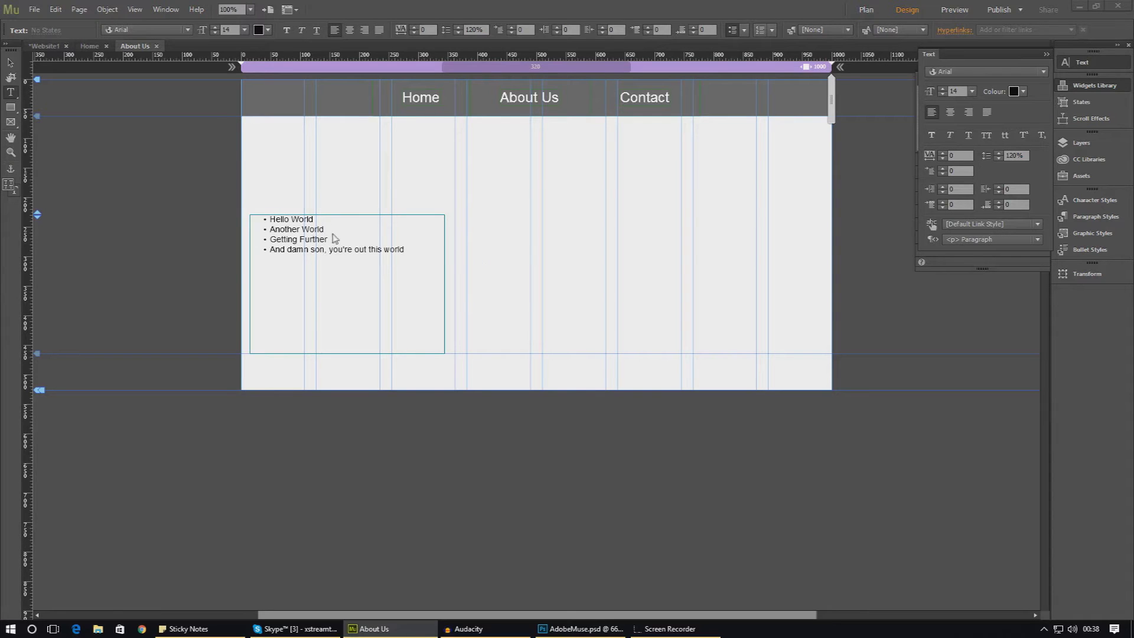
# Step: Select all four bullet lines and step the Leading value up to 106%
pyautogui.click(999, 154)
pyautogui.click(999, 154)
pyautogui.click(999, 154)
pyautogui.click(999, 154)
pyautogui.click(998, 154)
pyautogui.click(999, 154)
pyautogui.click(998, 154)
pyautogui.click(999, 154)
pyautogui.click(999, 154)
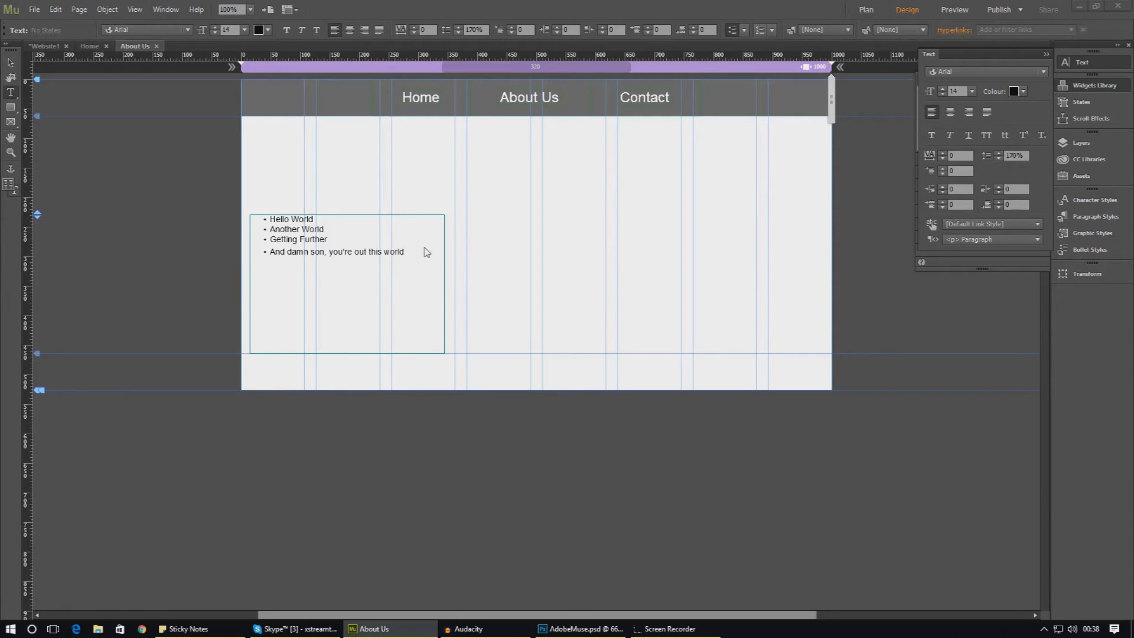
pyautogui.hotkey('ctrl', 'a')
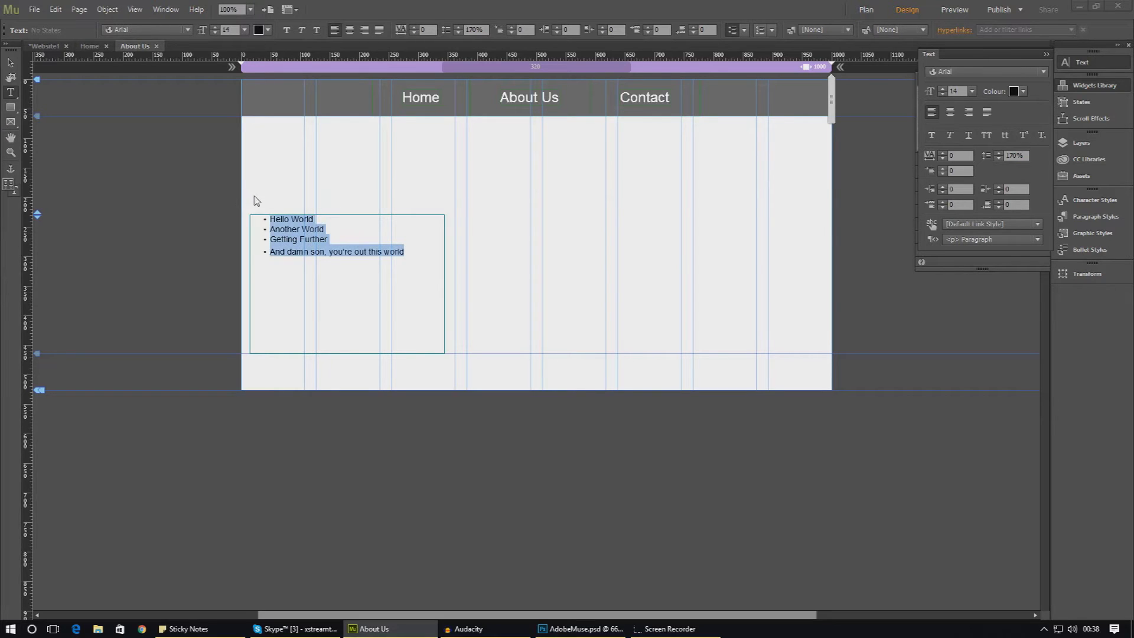
pyautogui.click(998, 157)
pyautogui.click(999, 156)
pyautogui.click(998, 156)
pyautogui.click(999, 156)
pyautogui.click(999, 156)
pyautogui.click(999, 156)
pyautogui.click(998, 156)
pyautogui.click(999, 156)
pyautogui.click(999, 156)
pyautogui.click(998, 156)
pyautogui.click(999, 156)
pyautogui.click(999, 156)
pyautogui.click(999, 156)
pyautogui.click(998, 156)
pyautogui.click(998, 156)
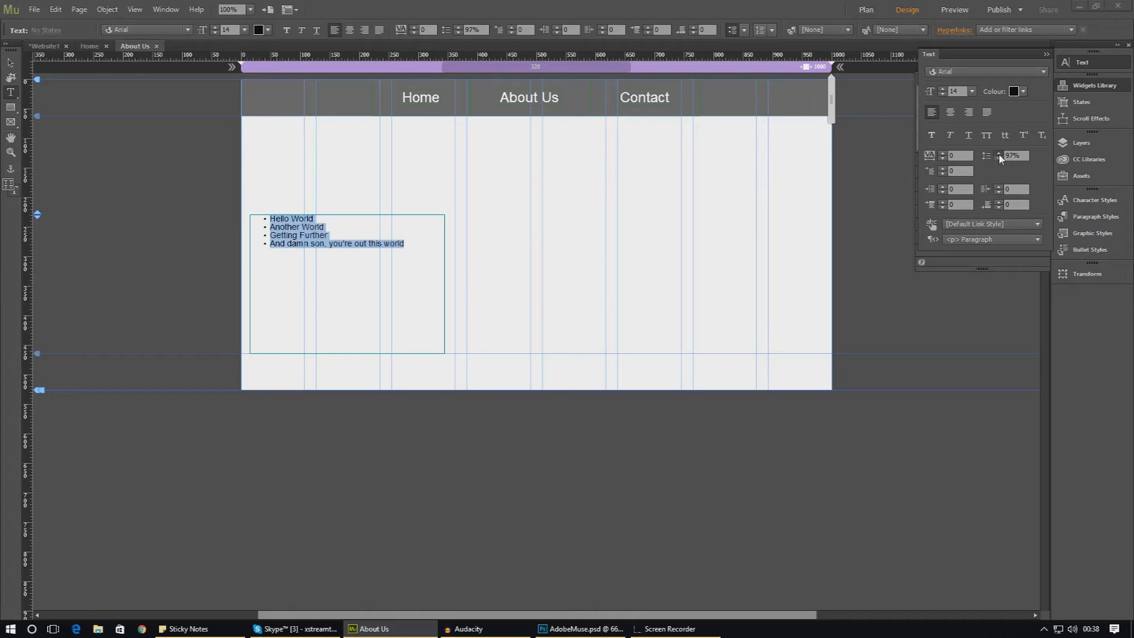
pyautogui.click(999, 156)
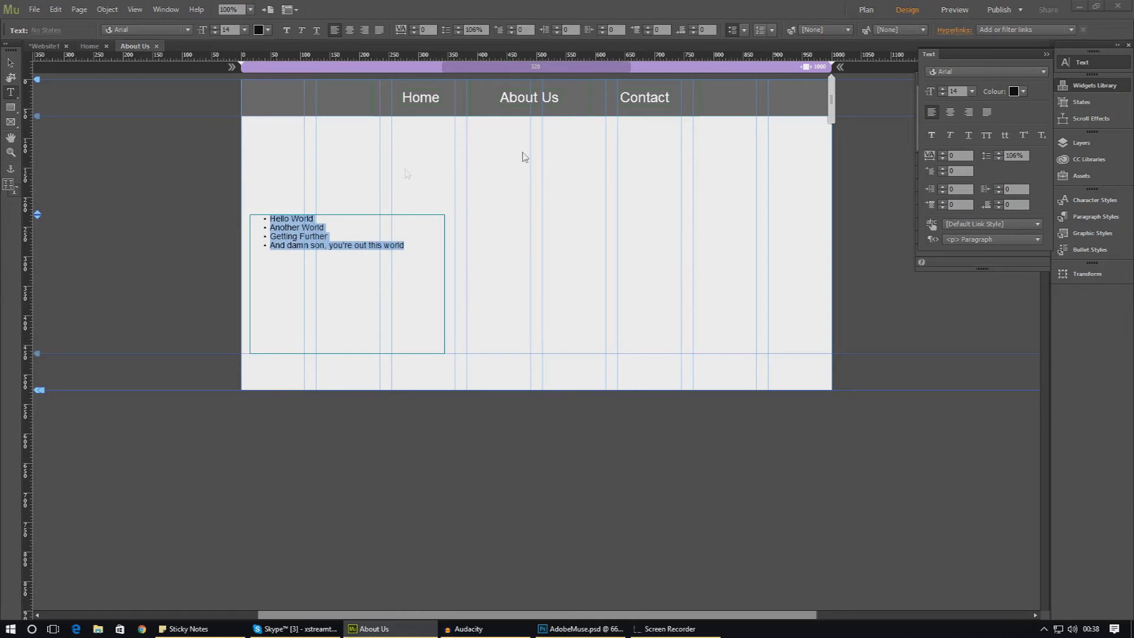
pyautogui.click(419, 255)
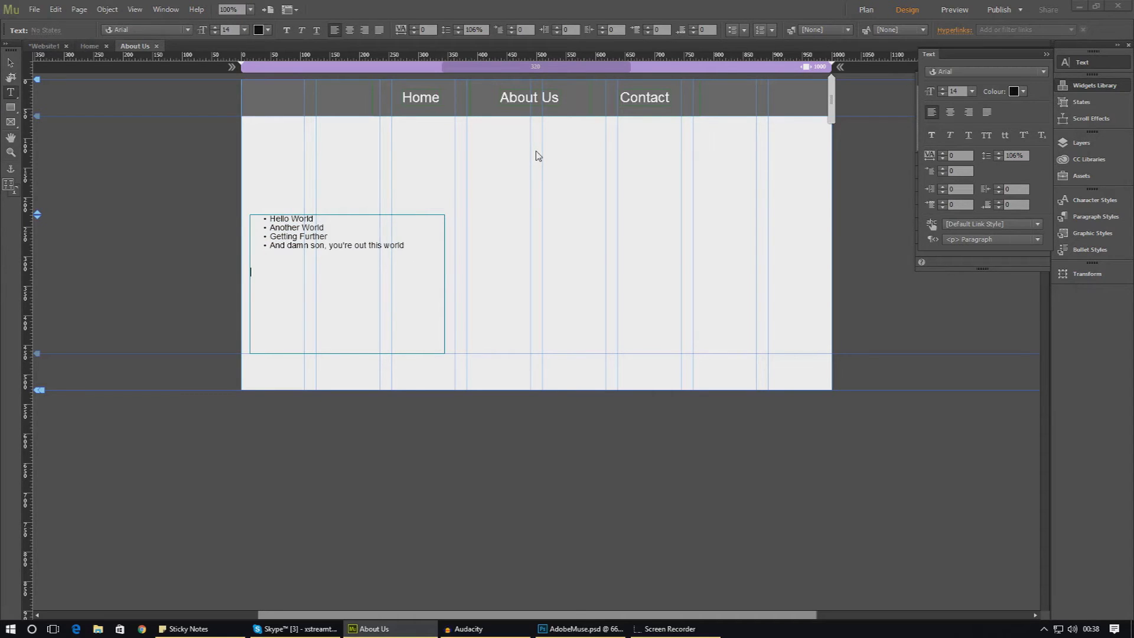
# Step: Start a 1. 2. 3. numbered list: Watch Muse Series, Watch HTML Series, Watch CSS Series
pyautogui.click(771, 30)
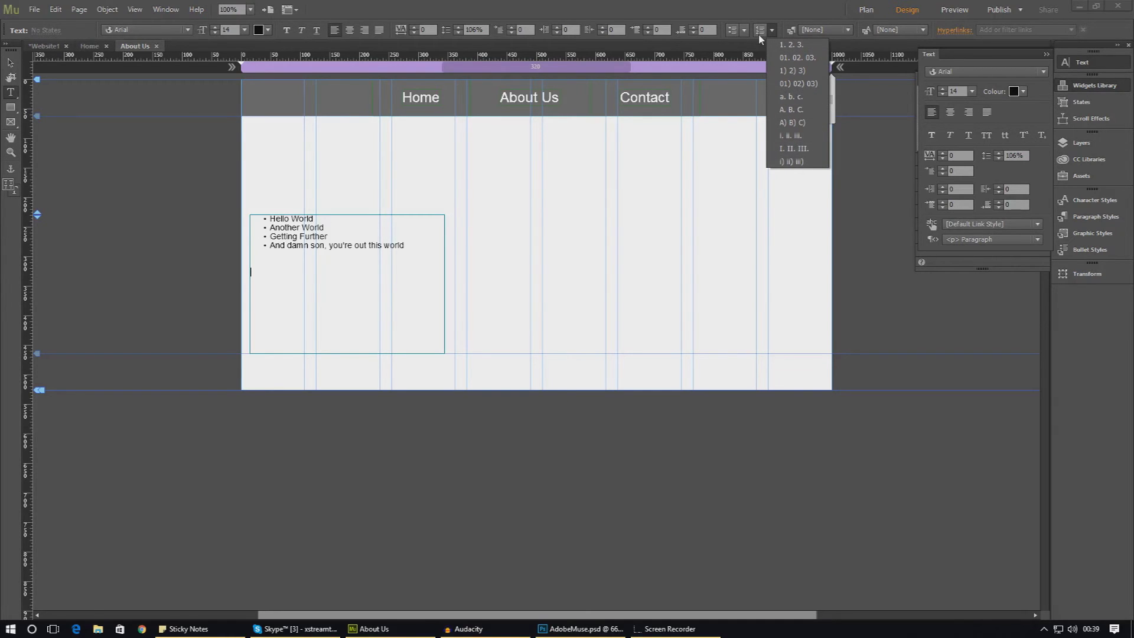
pyautogui.click(794, 45)
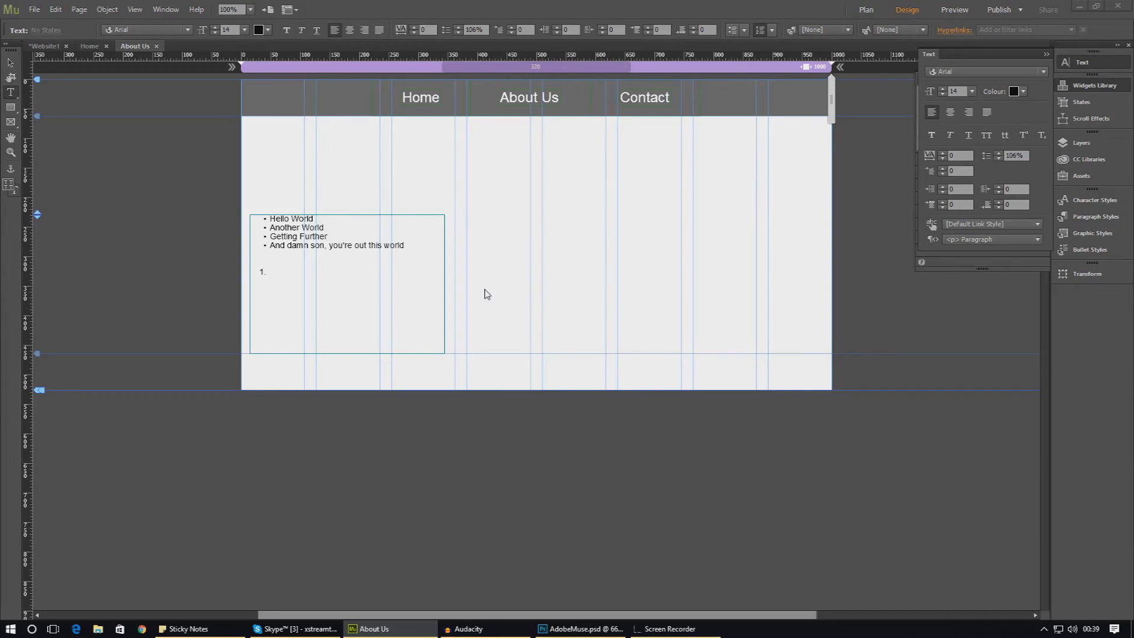
pyautogui.write('Watch A')
pyautogui.press('BackSpace')
pyautogui.write('Muse Series Watch HTML Series')
pyautogui.press('Return')
pyautogui.write('Watch')
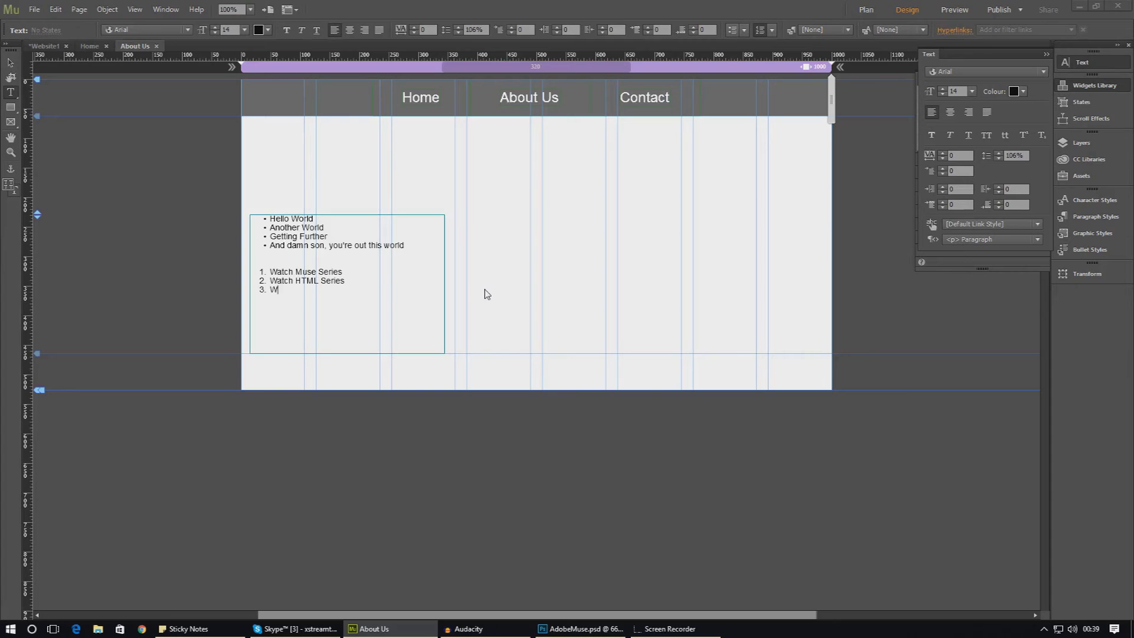
pyautogui.write(' CSS Series')
pyautogui.click(772, 29)
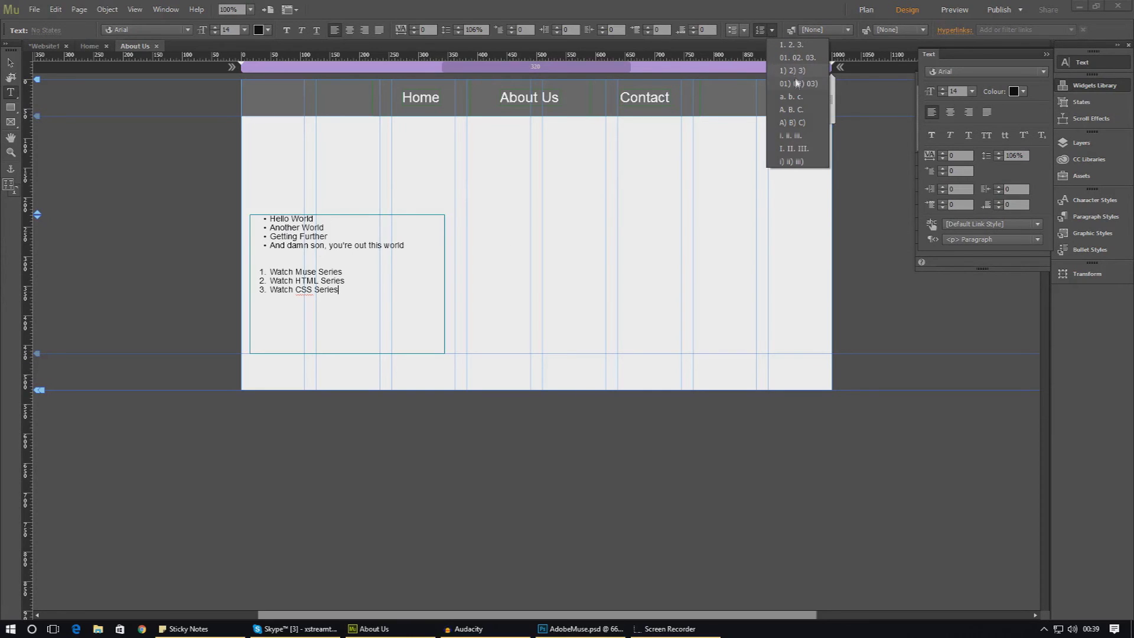
pyautogui.click(356, 336)
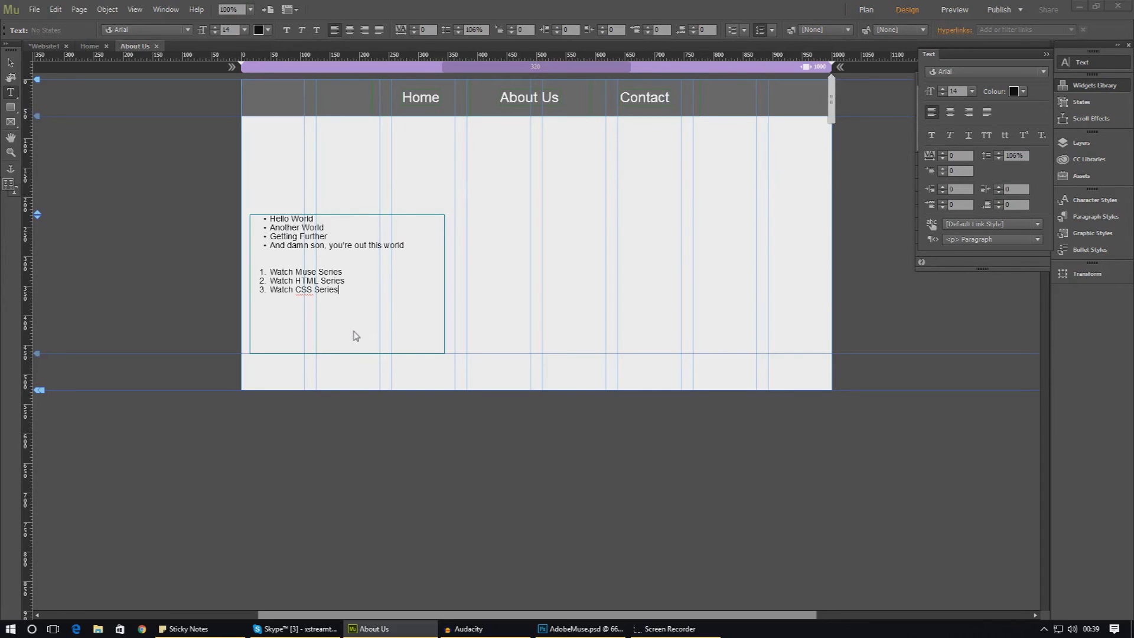